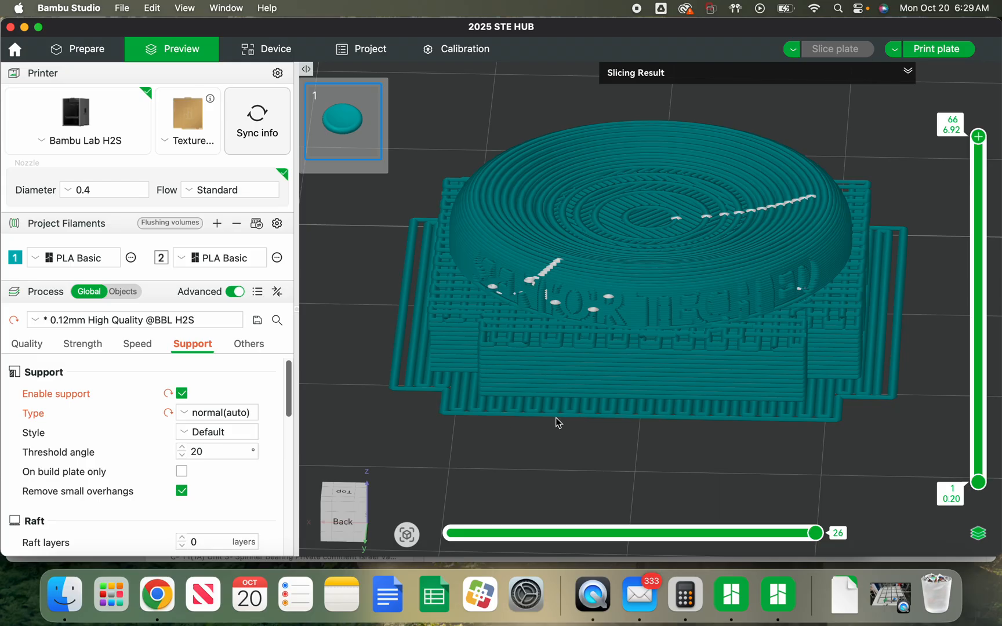
# Step: In the Onshape document, export Part 1 as a STEP file named 2025 STE Fidget Hub
pyautogui.click(157, 609)
pyautogui.click(301, 34)
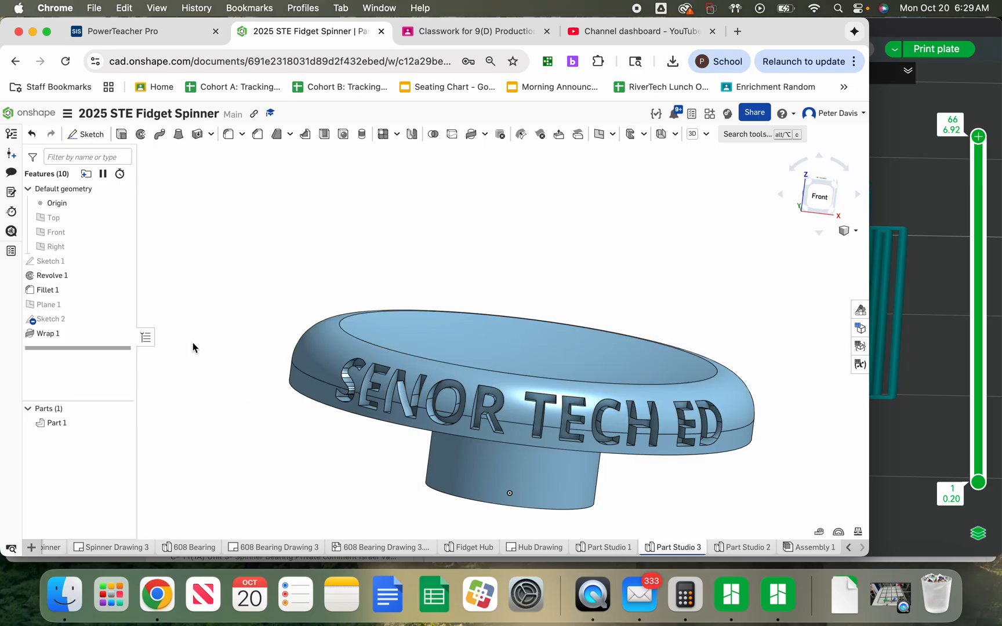
pyautogui.rightClick(56, 423)
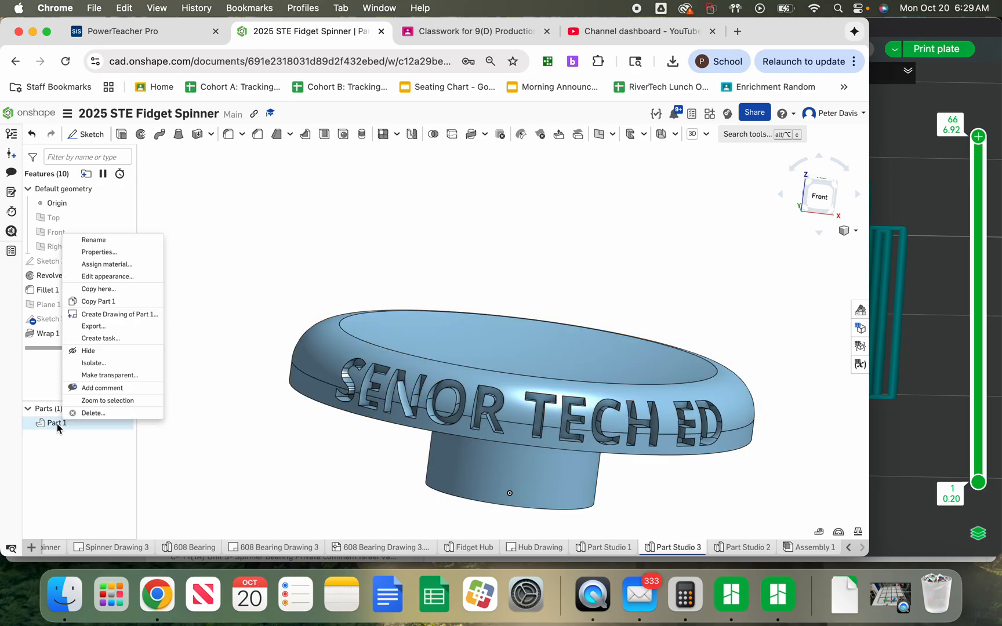
pyautogui.click(116, 334)
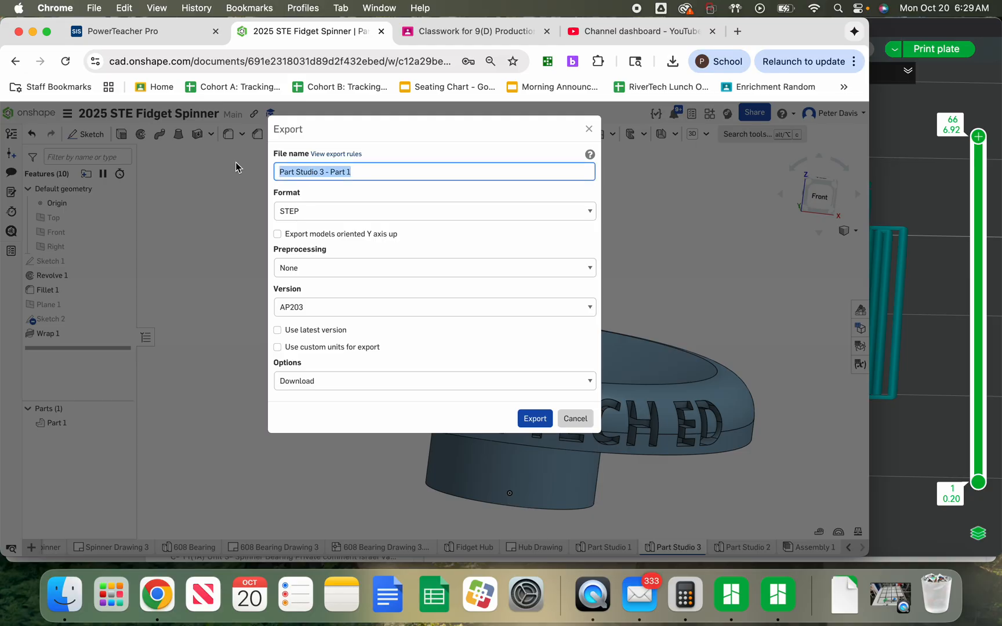
pyautogui.write('2025 STE Fidget Hub')
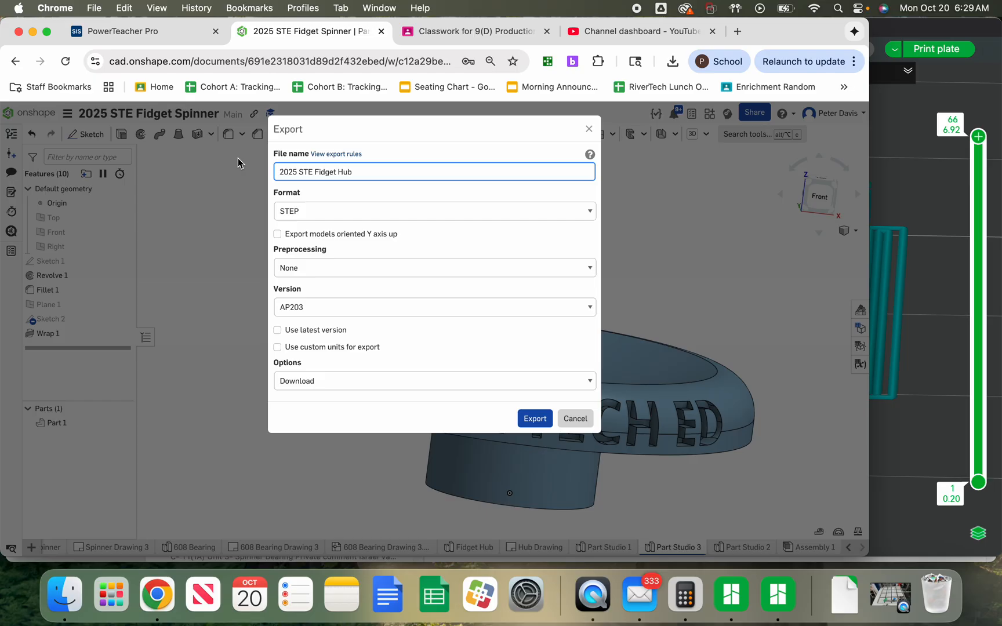
pyautogui.click(302, 217)
pyautogui.click(302, 217)
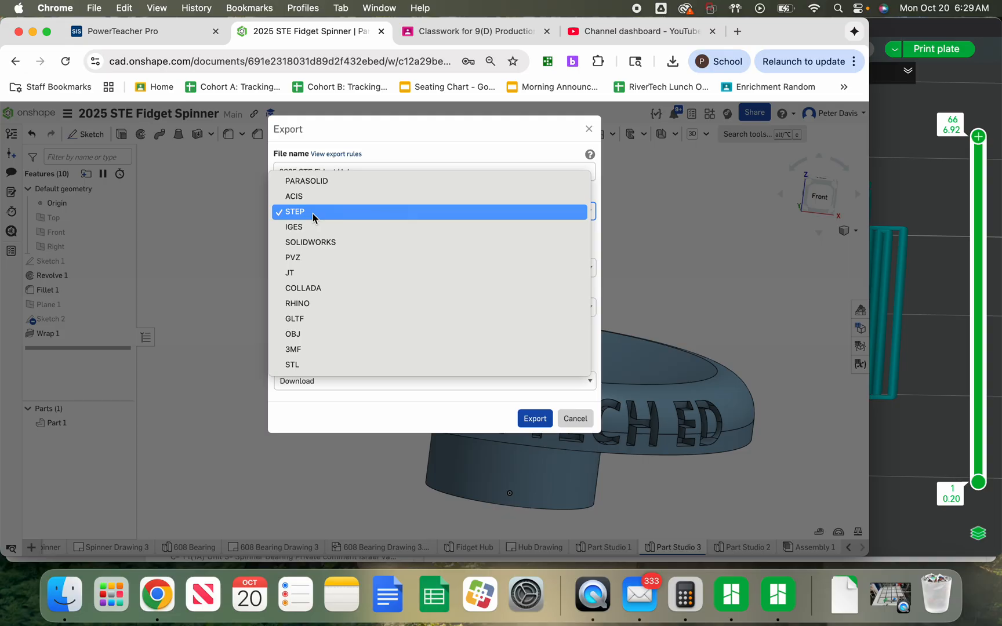
pyautogui.click(312, 215)
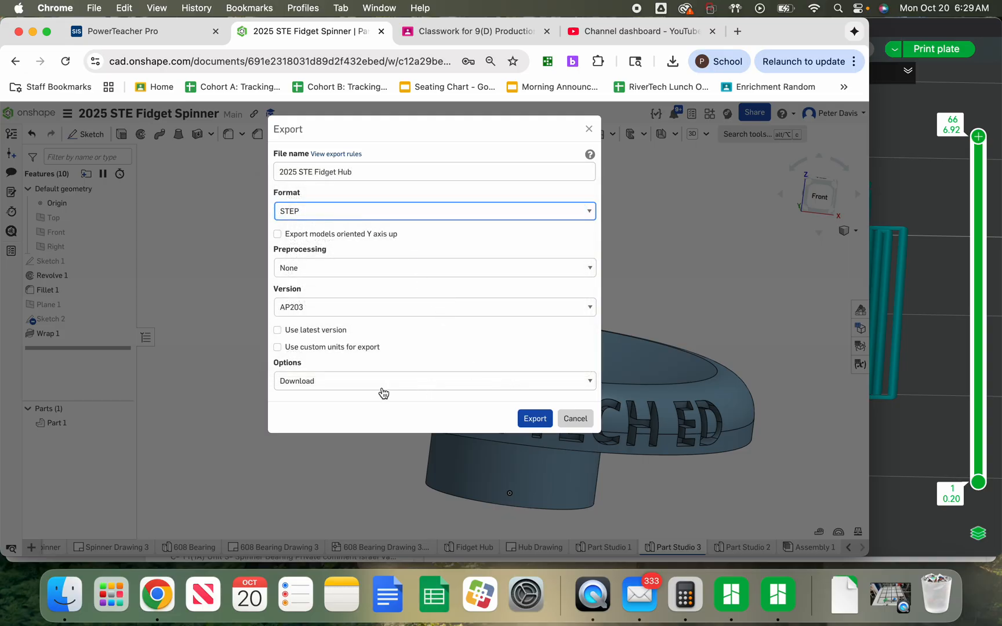
pyautogui.click(533, 417)
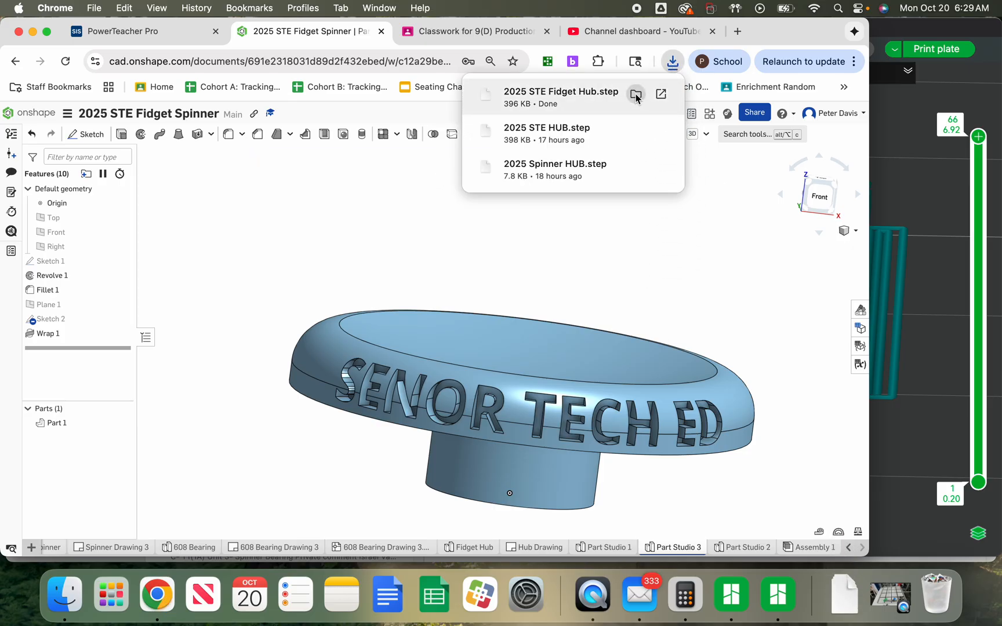
# Step: Switch to Bambu Studio, open a new window in the Prepare workspace and remove the second filament
pyautogui.click(891, 447)
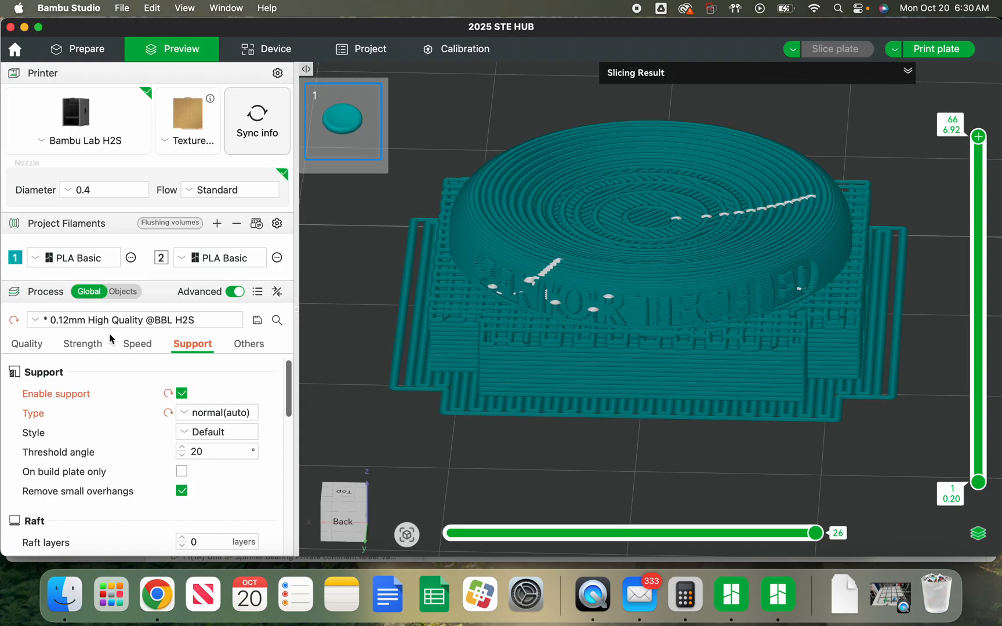
pyautogui.click(119, 7)
pyautogui.click(124, 32)
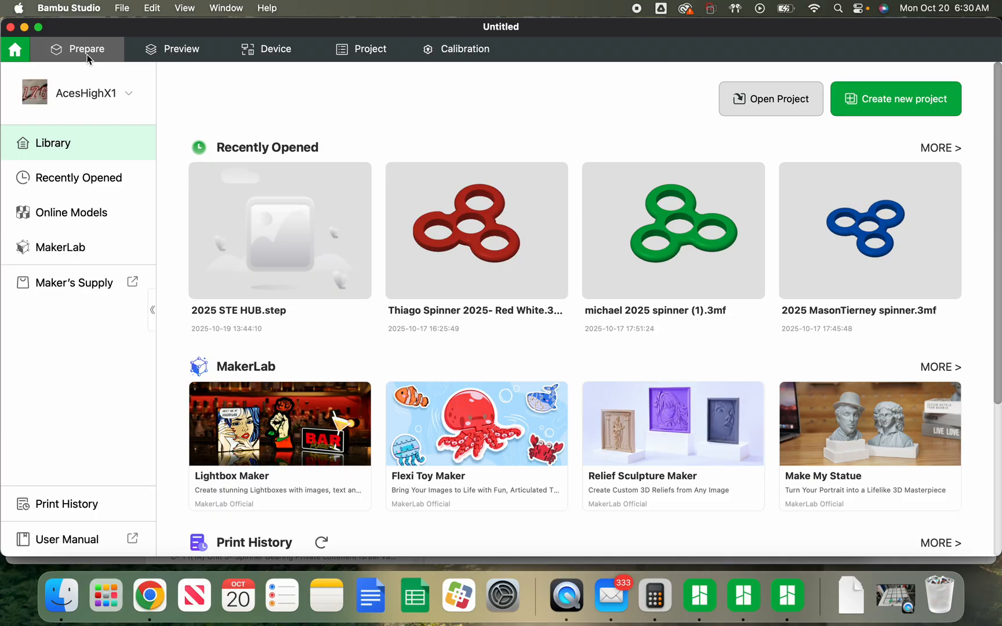
pyautogui.click(86, 50)
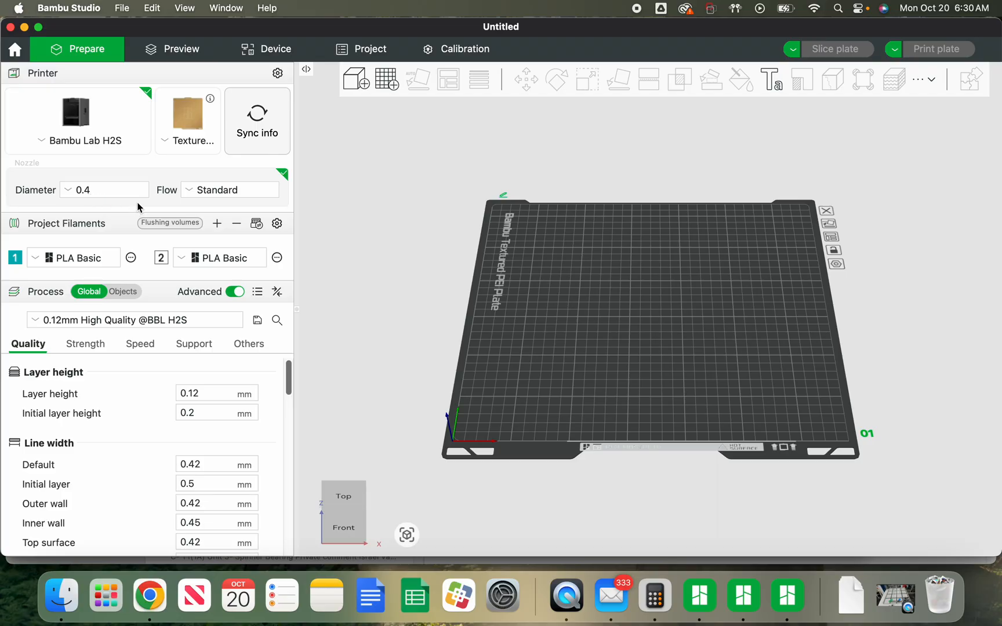
pyautogui.click(237, 226)
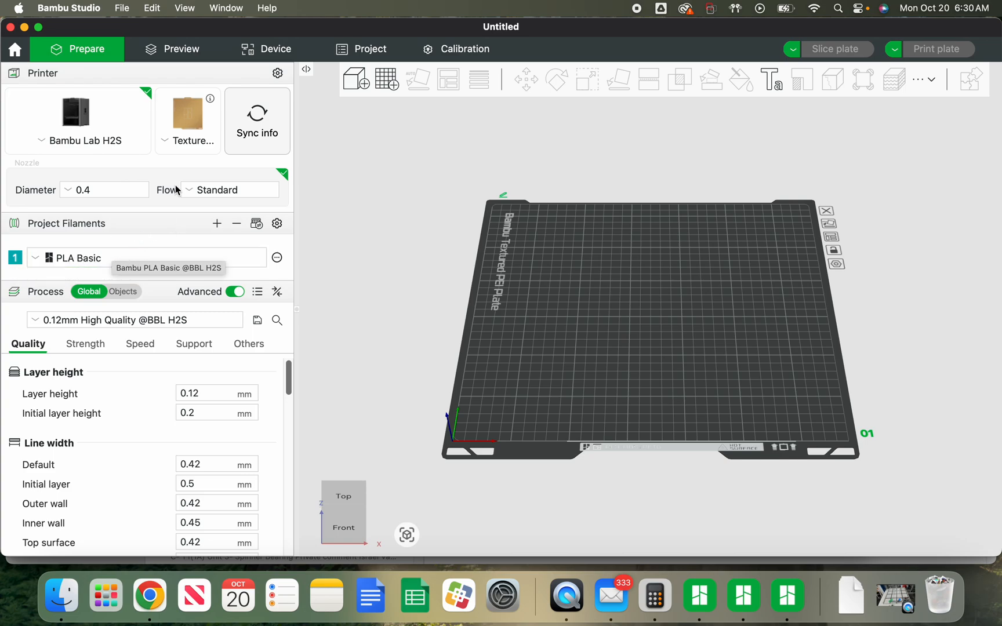
# Step: Import 2025 STE Fidget Hub.step from the Downloads folder onto the build plate
pyautogui.click(123, 8)
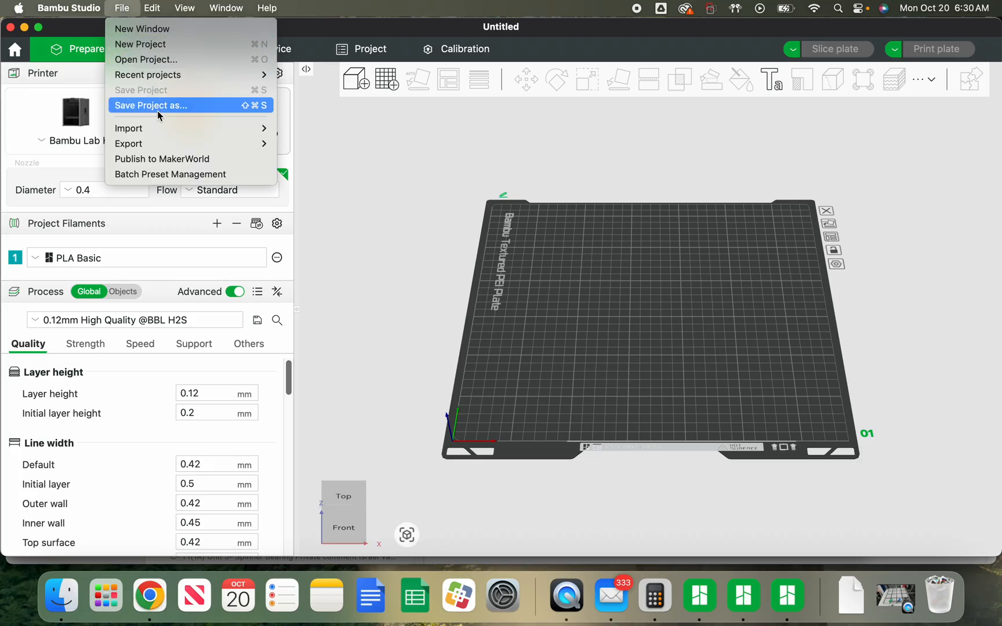
pyautogui.moveTo(166, 127)
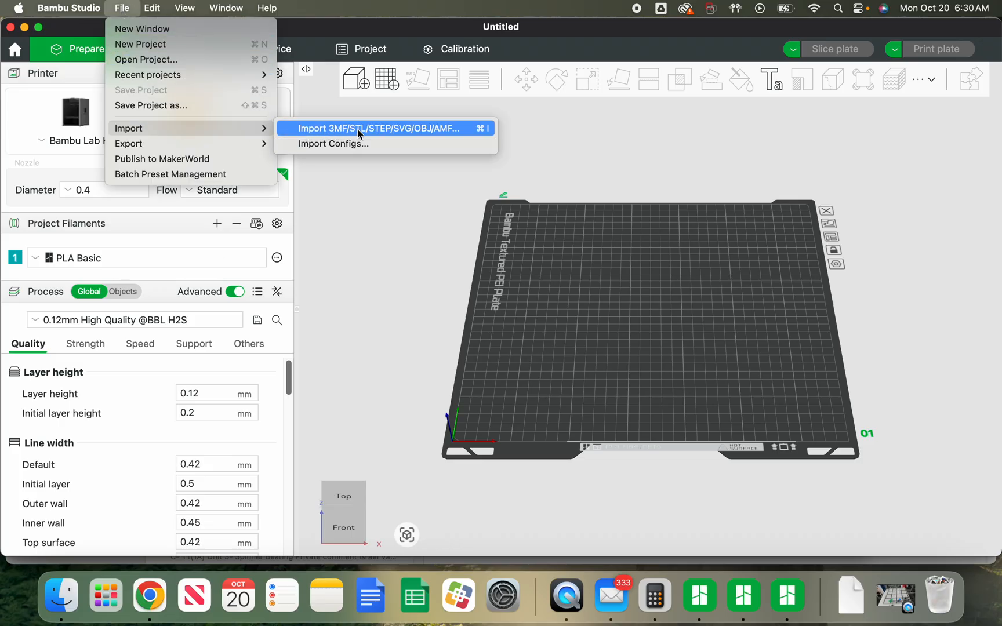
pyautogui.click(374, 129)
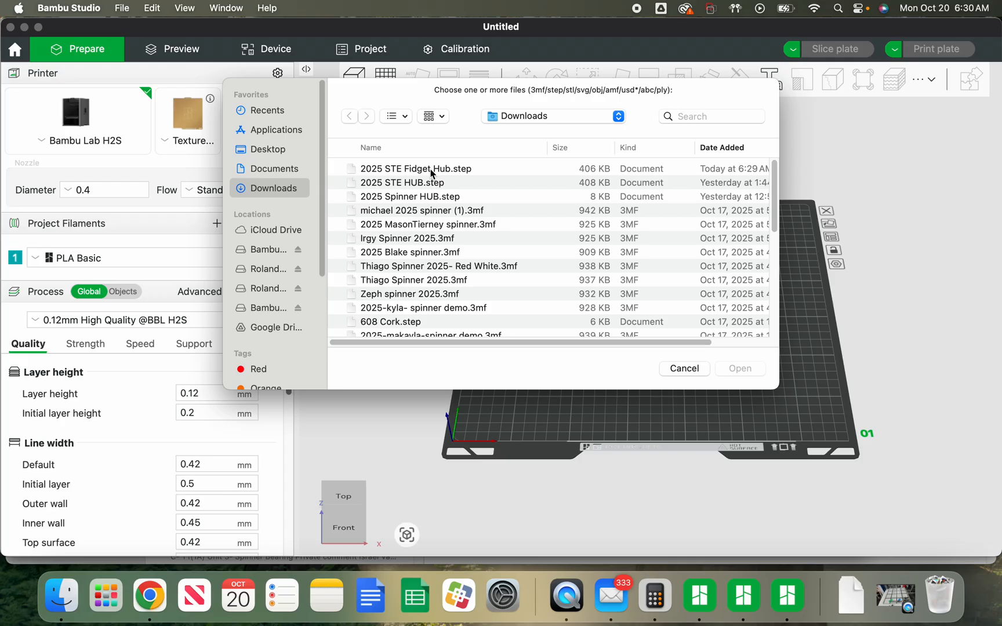
pyautogui.click(382, 168)
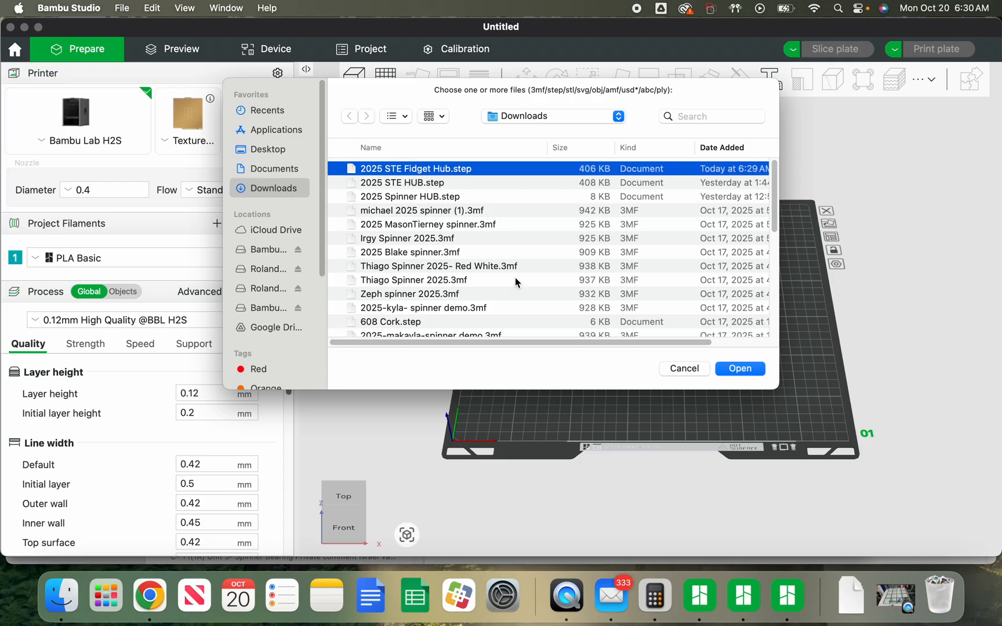
pyautogui.click(726, 368)
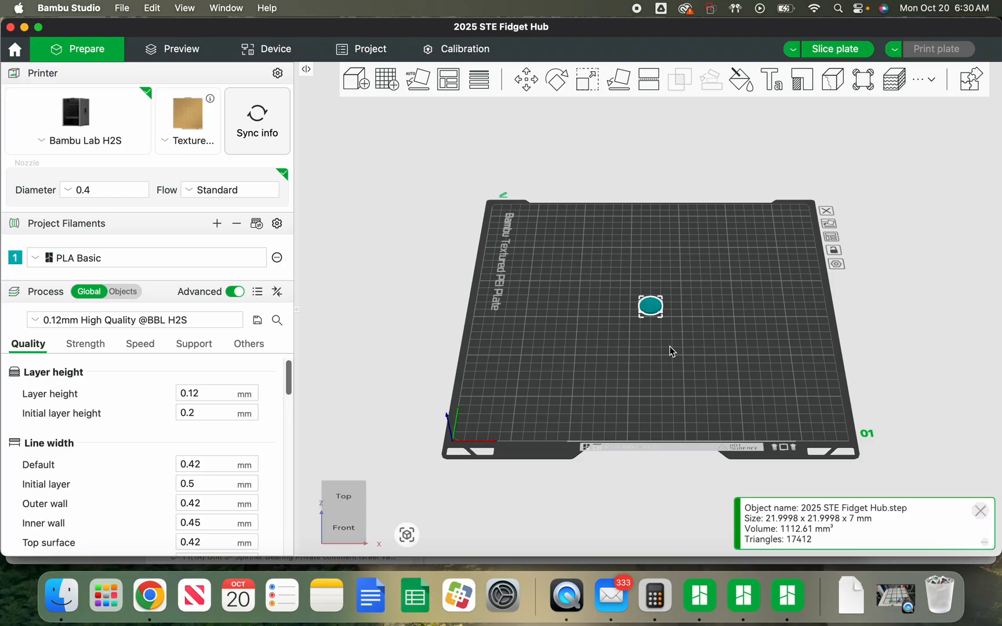
# Step: Enable supports for the hub and set the support type to normal(auto)
pyautogui.scroll(10, 667, 321)
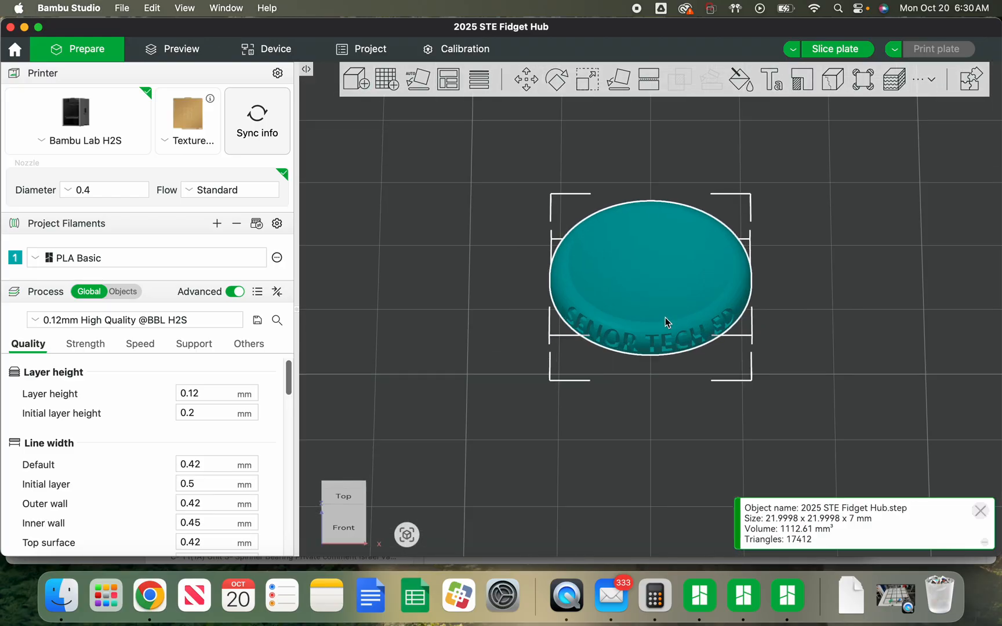
pyautogui.moveTo(669, 453); pyautogui.dragTo(664, 428)
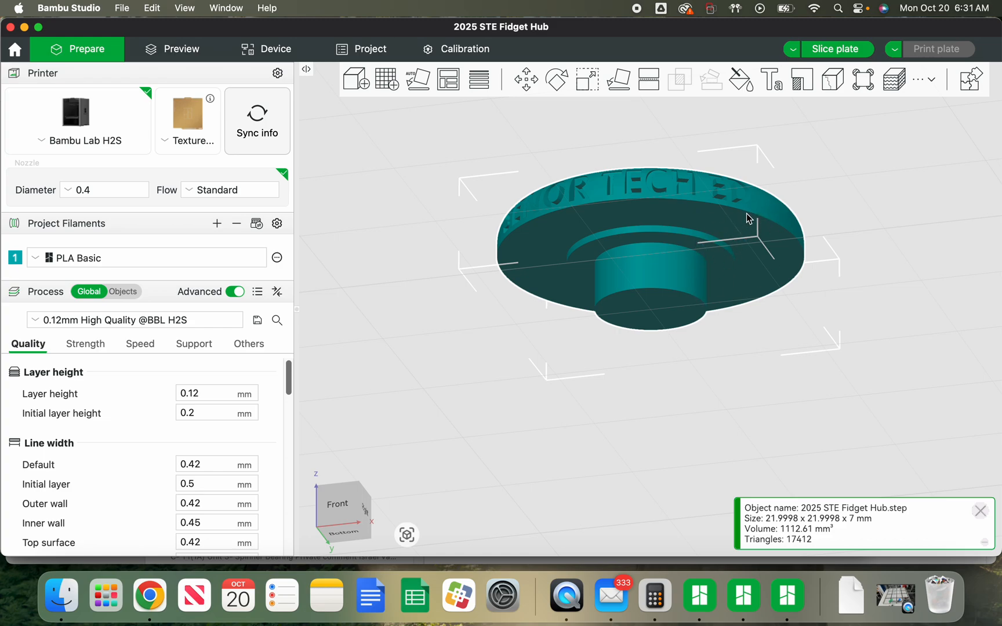
pyautogui.press('3')
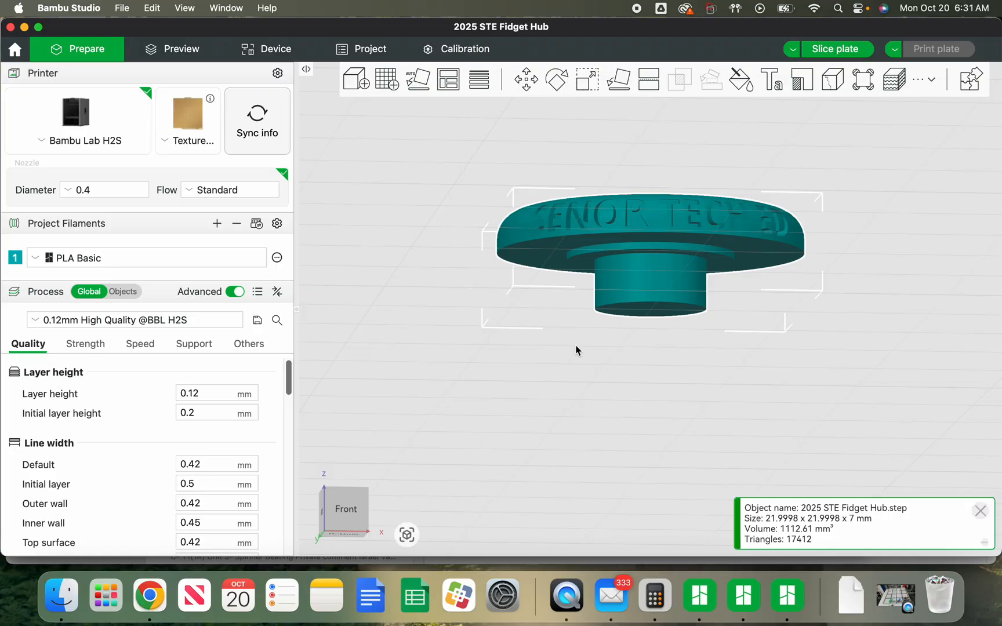
pyautogui.click(191, 346)
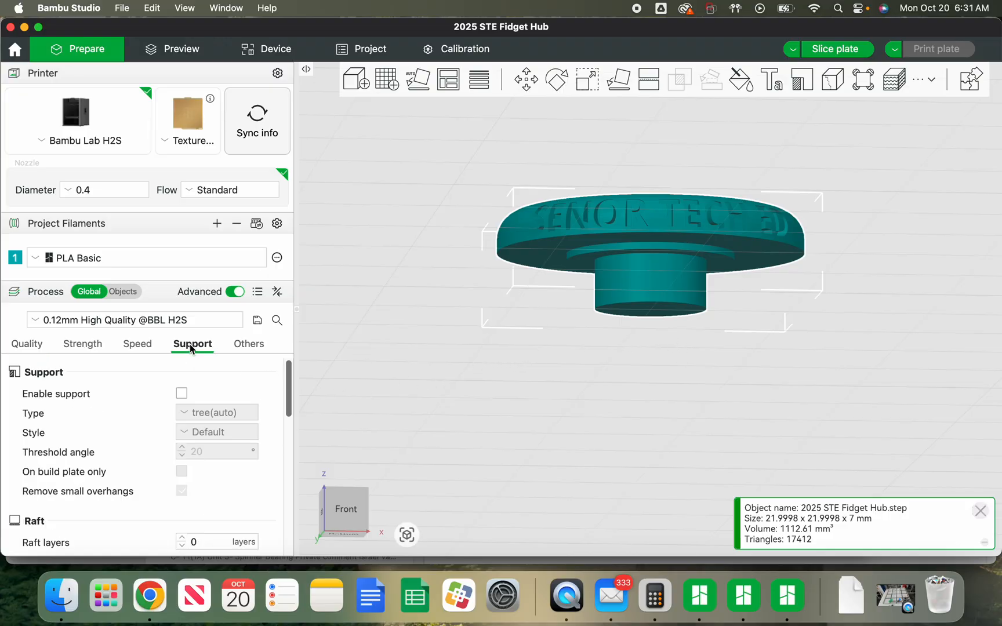
pyautogui.click(182, 394)
pyautogui.click(188, 413)
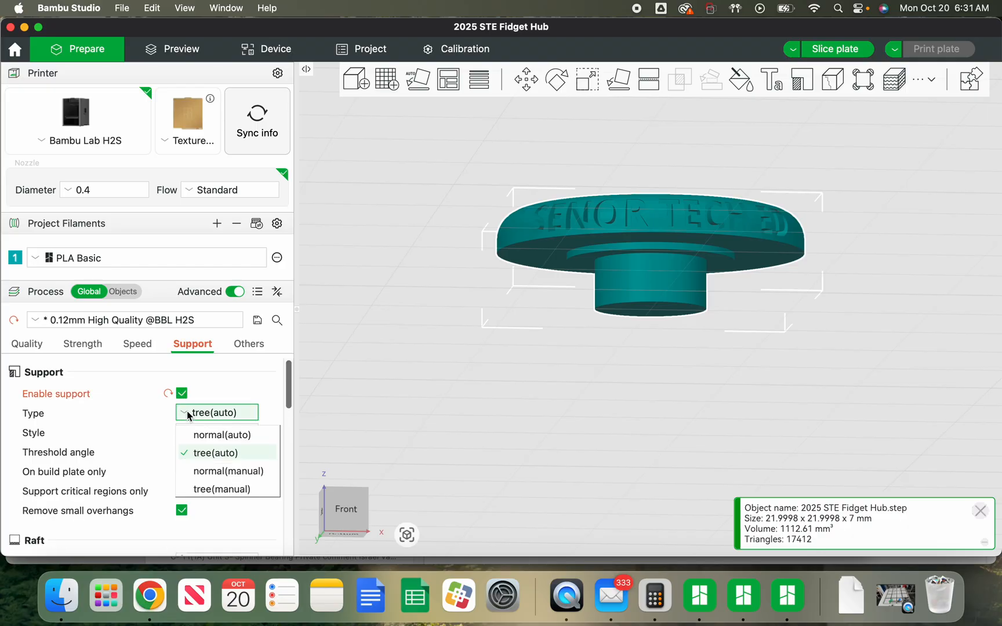
pyautogui.click(205, 436)
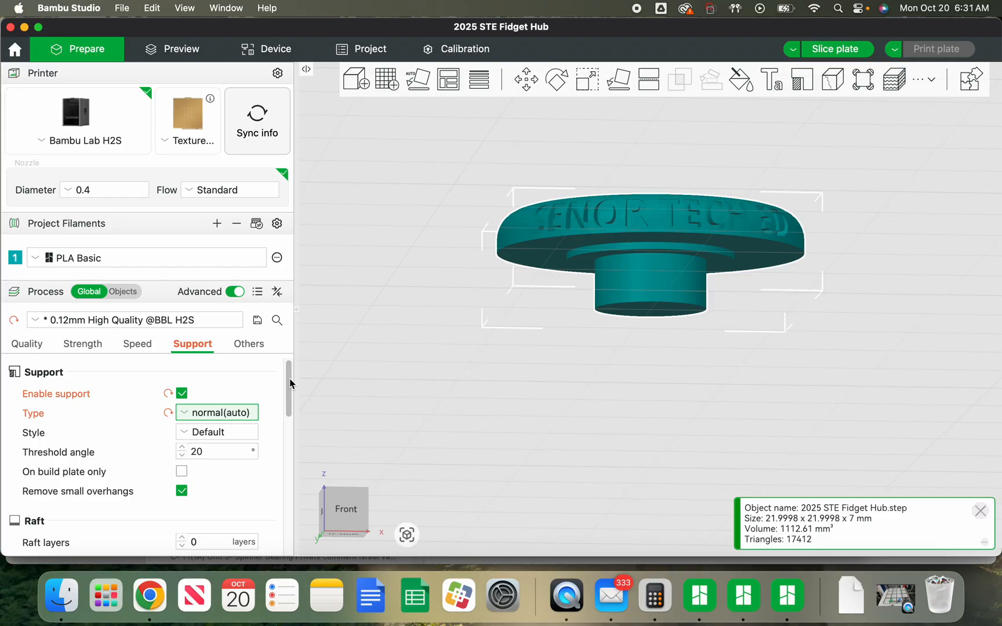
# Step: Slice the plate and examine the generated supports beneath the hub
pyautogui.click(827, 46)
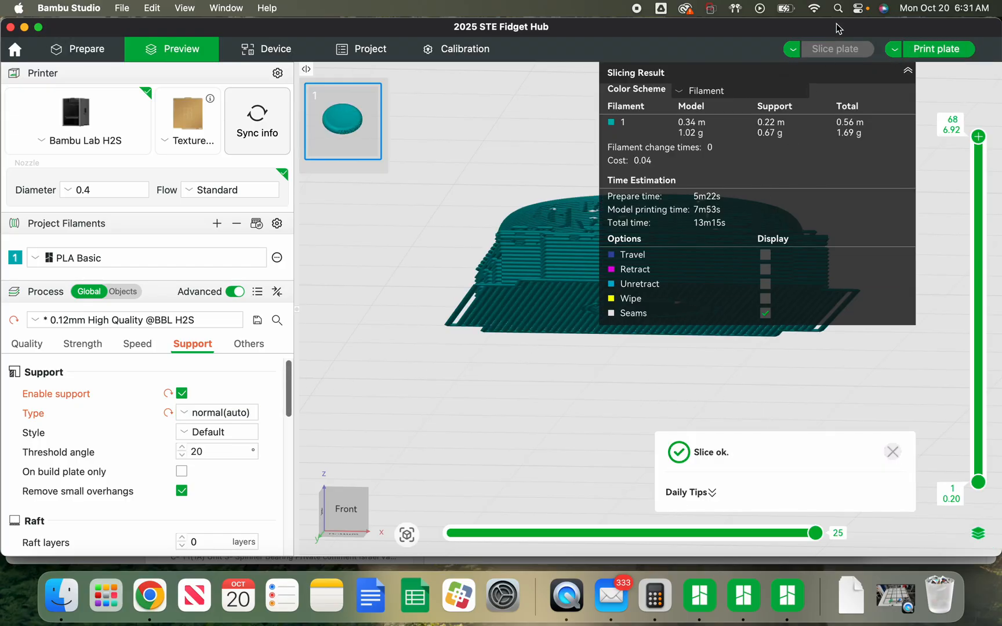
pyautogui.click(908, 71)
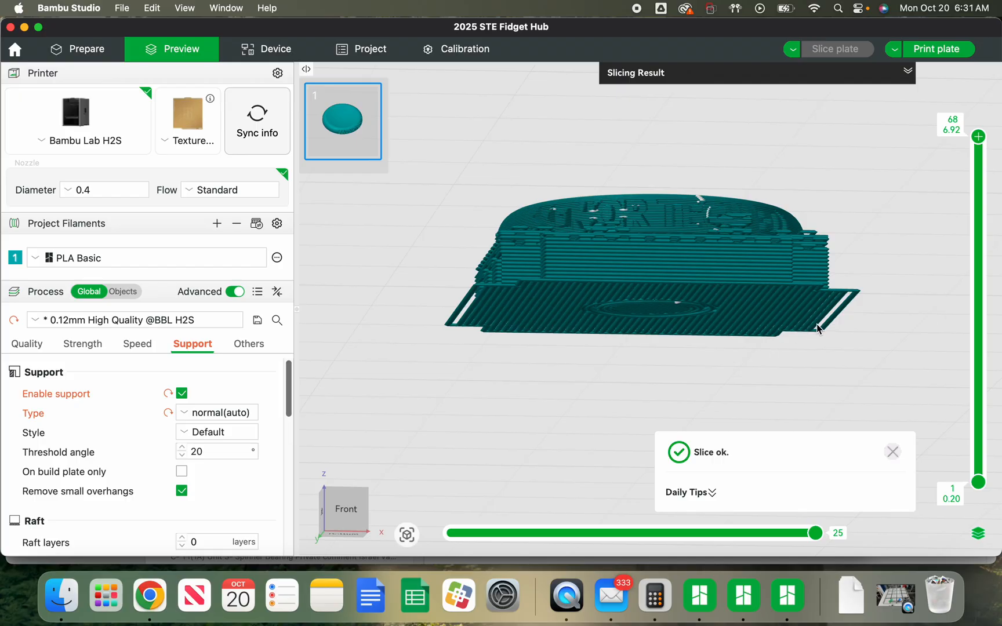
pyautogui.moveTo(817, 323)
pyautogui.mouseDown()
pyautogui.moveTo(792, 344)
pyautogui.moveTo(822, 339)
pyautogui.mouseUp()
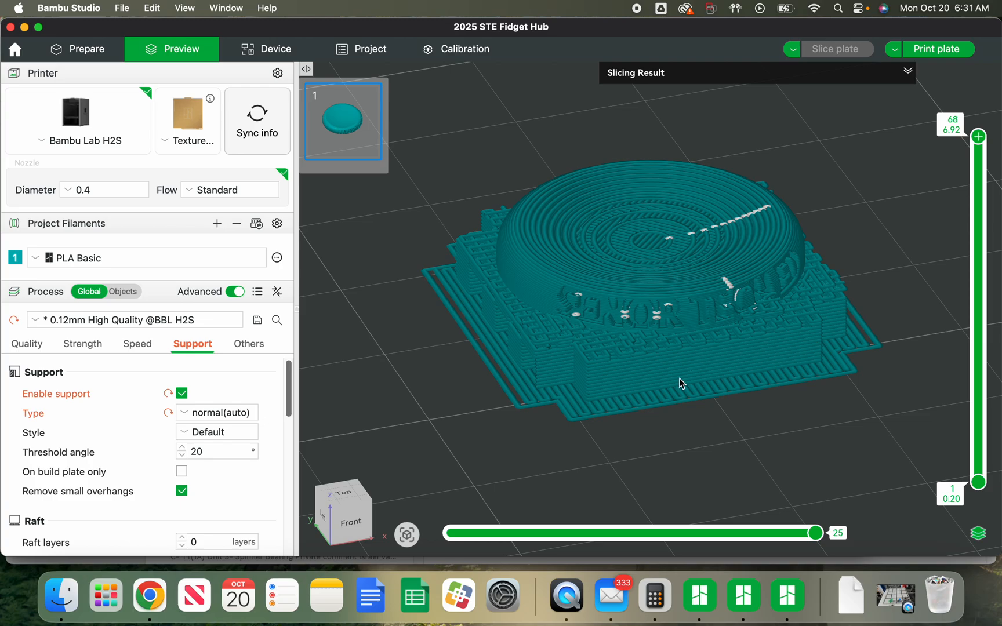
pyautogui.moveTo(682, 384); pyautogui.dragTo(681, 370)
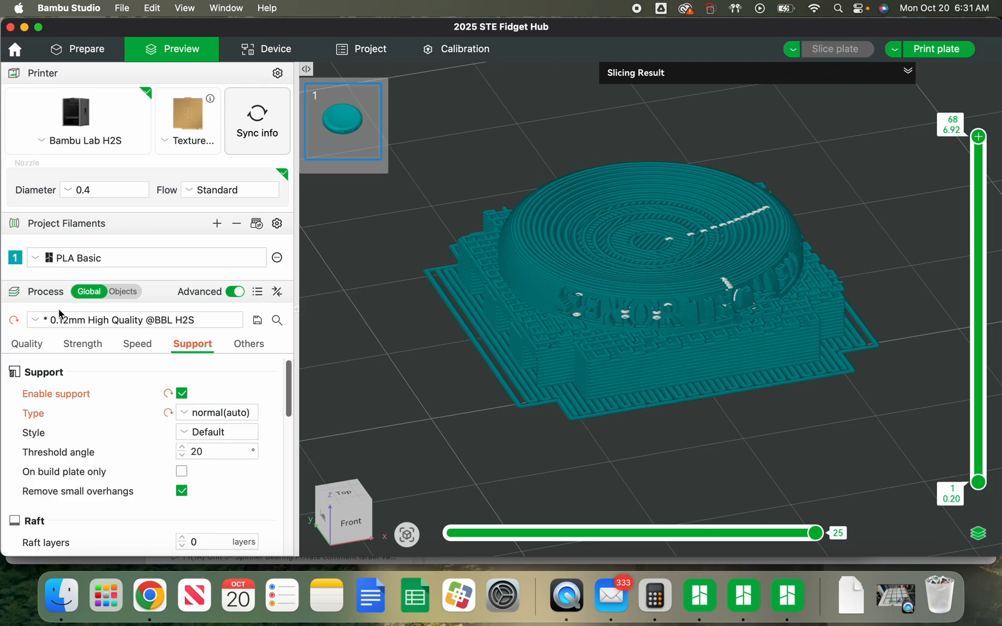
pyautogui.click(90, 323)
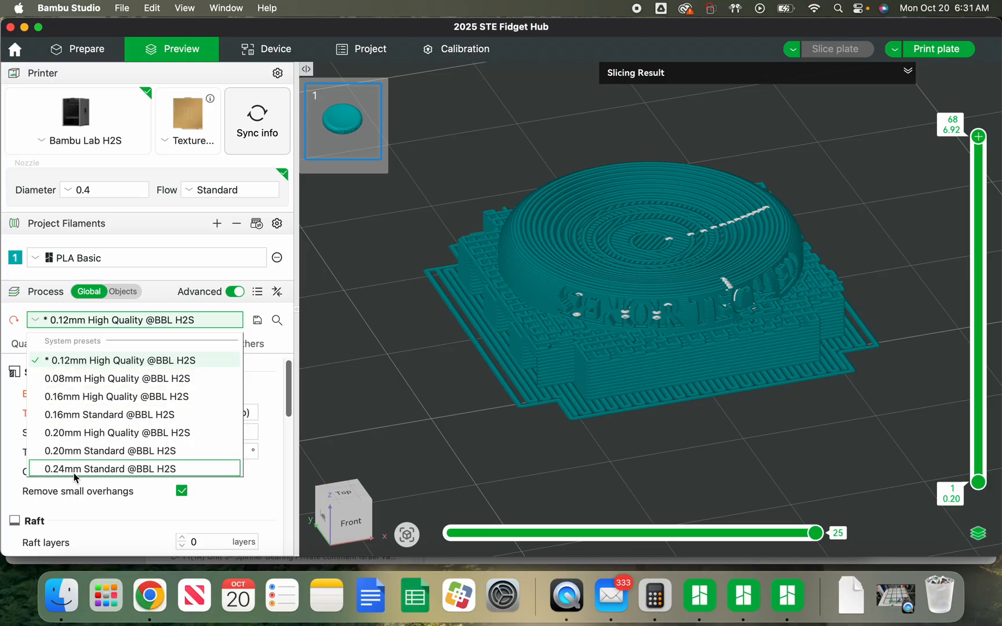
pyautogui.click(103, 380)
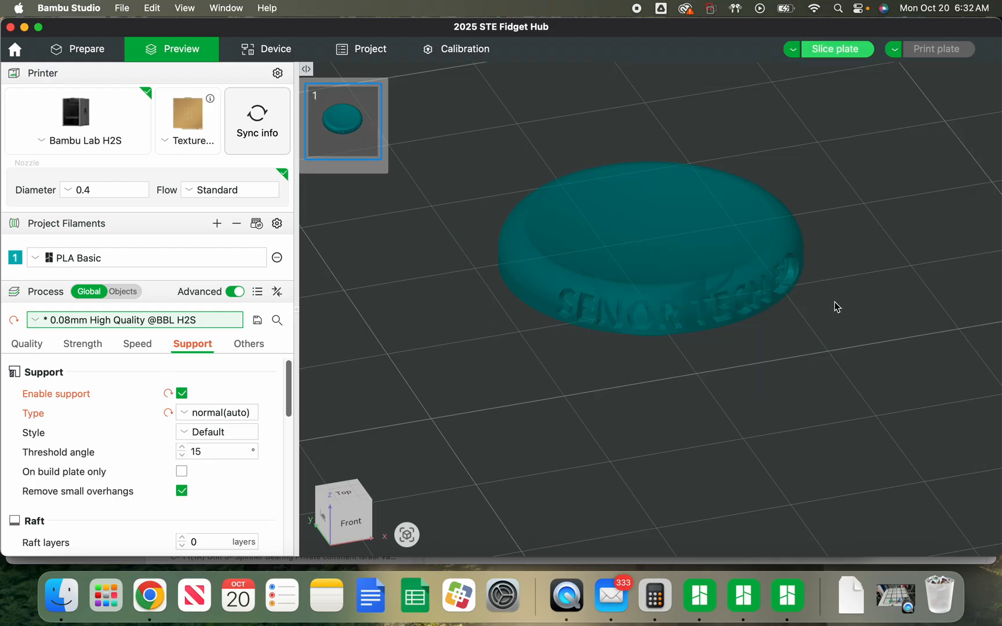
pyautogui.click(833, 51)
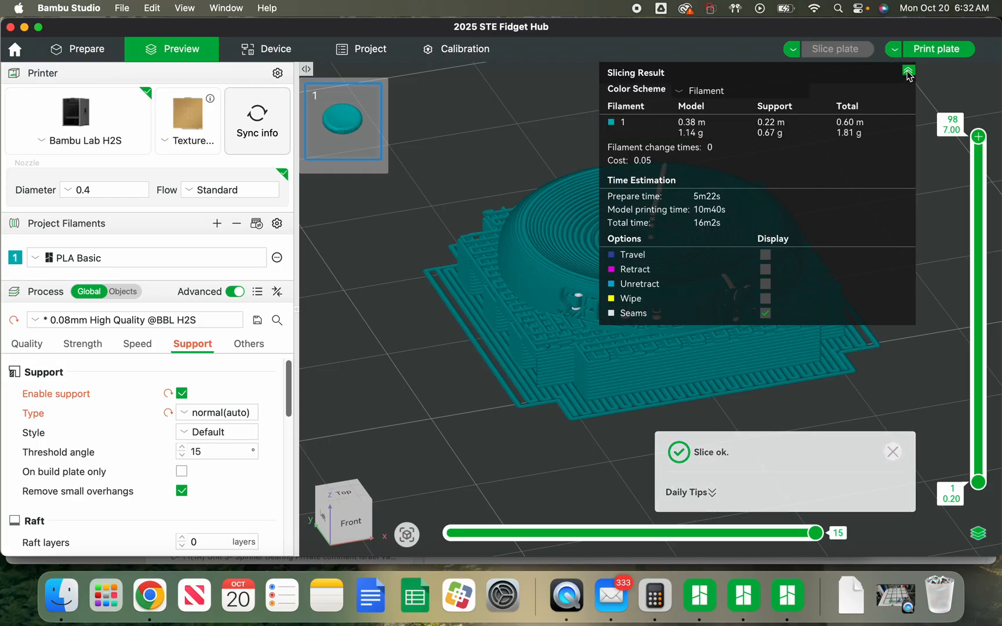
pyautogui.click(908, 72)
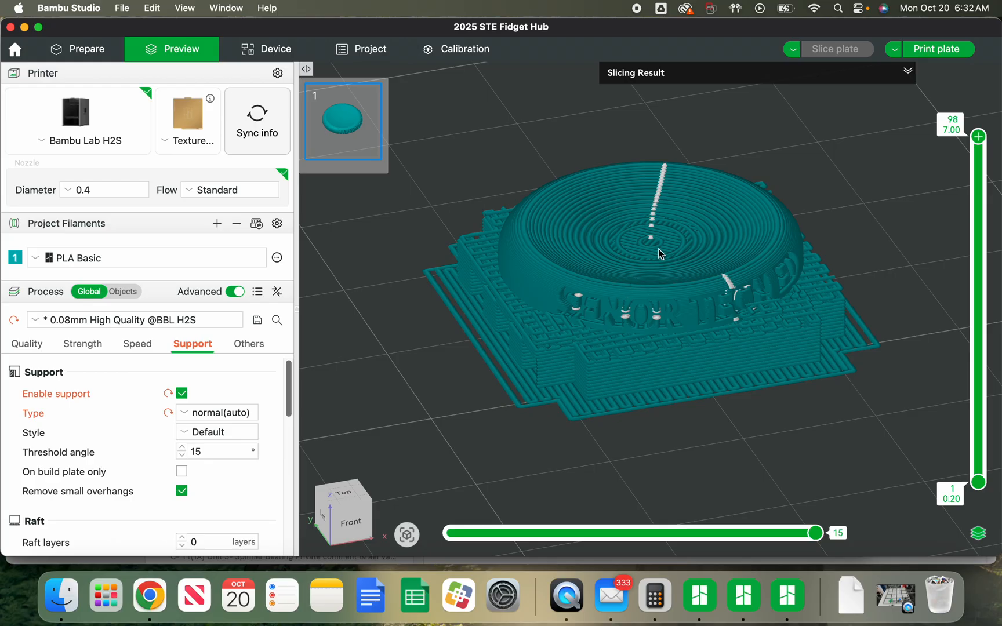
# Step: Examine the sliced lettering and supports around the hub's rim, and review the slicing result's time and filament estimates
pyautogui.scroll(5, 676, 235)
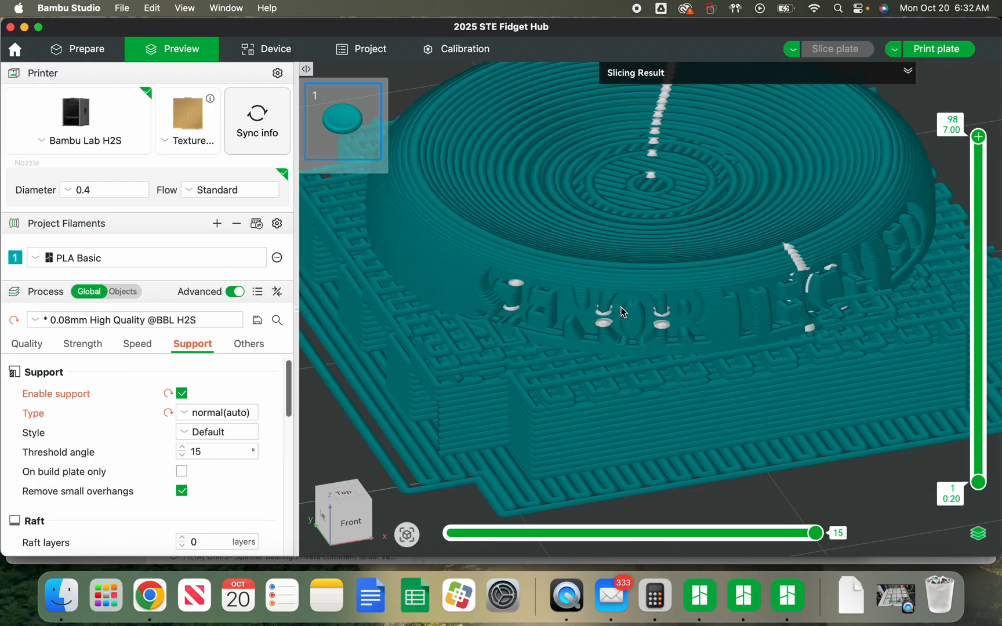
pyautogui.moveTo(620, 306)
pyautogui.mouseDown()
pyautogui.moveTo(601, 306)
pyautogui.moveTo(610, 308)
pyautogui.mouseUp()
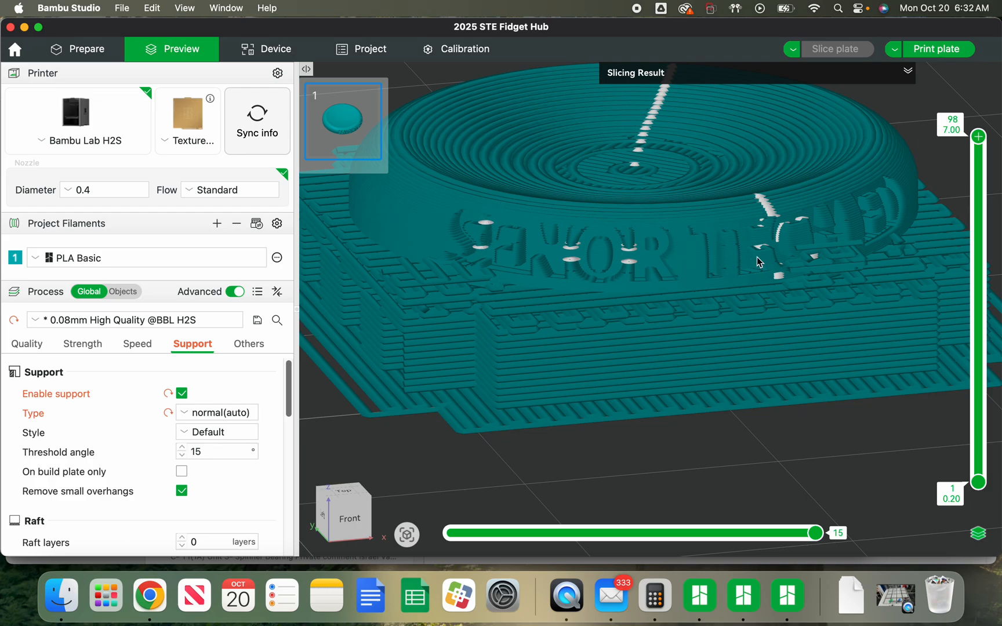
pyautogui.scroll(3, 793, 246)
pyautogui.moveTo(792, 241); pyautogui.dragTo(771, 244)
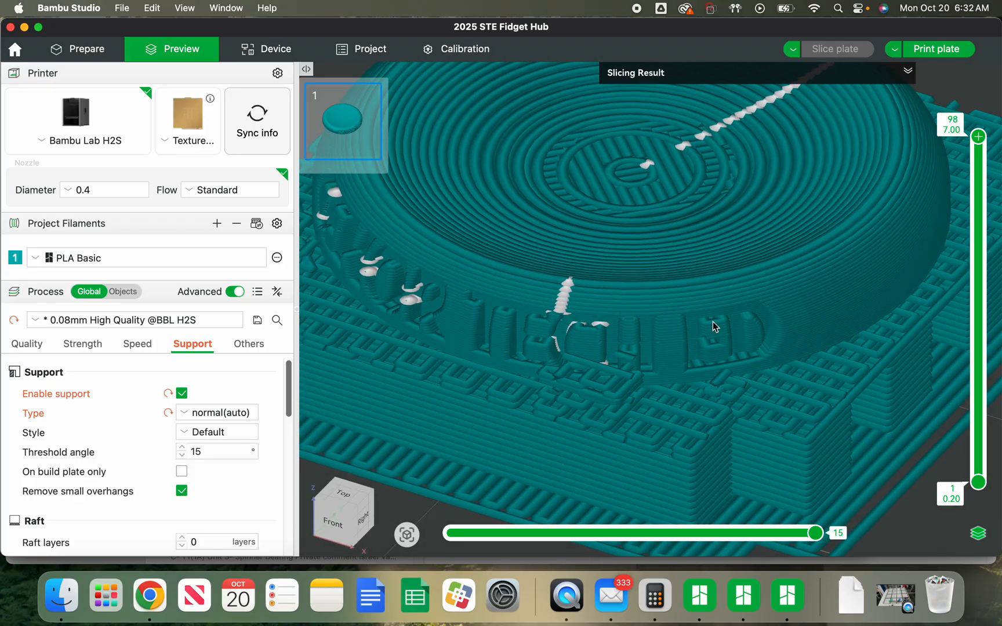
pyautogui.moveTo(600, 355); pyautogui.dragTo(482, 364)
pyautogui.scroll(-3, 483, 364)
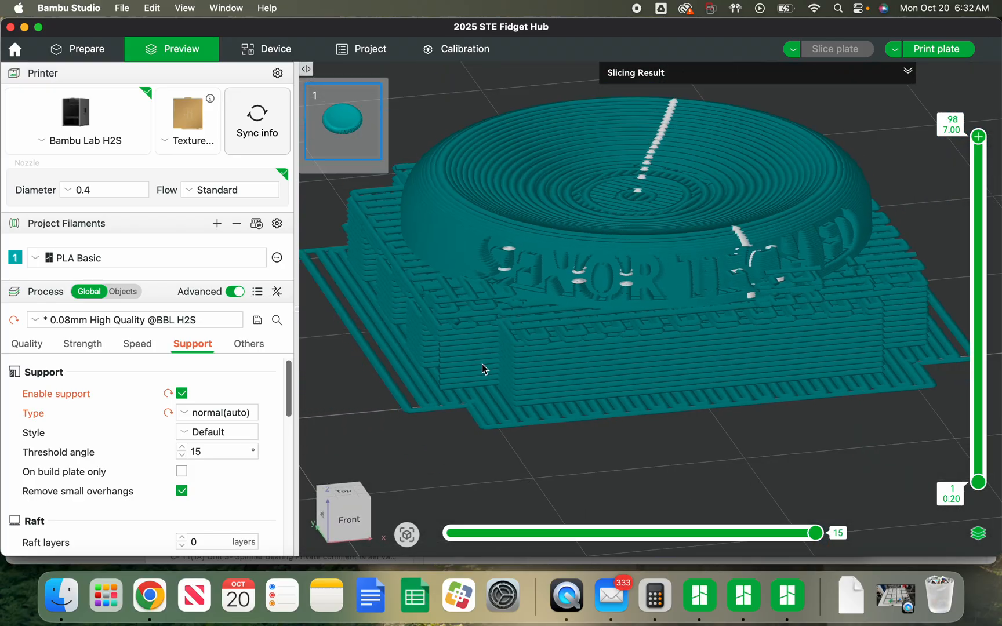
pyautogui.click(908, 70)
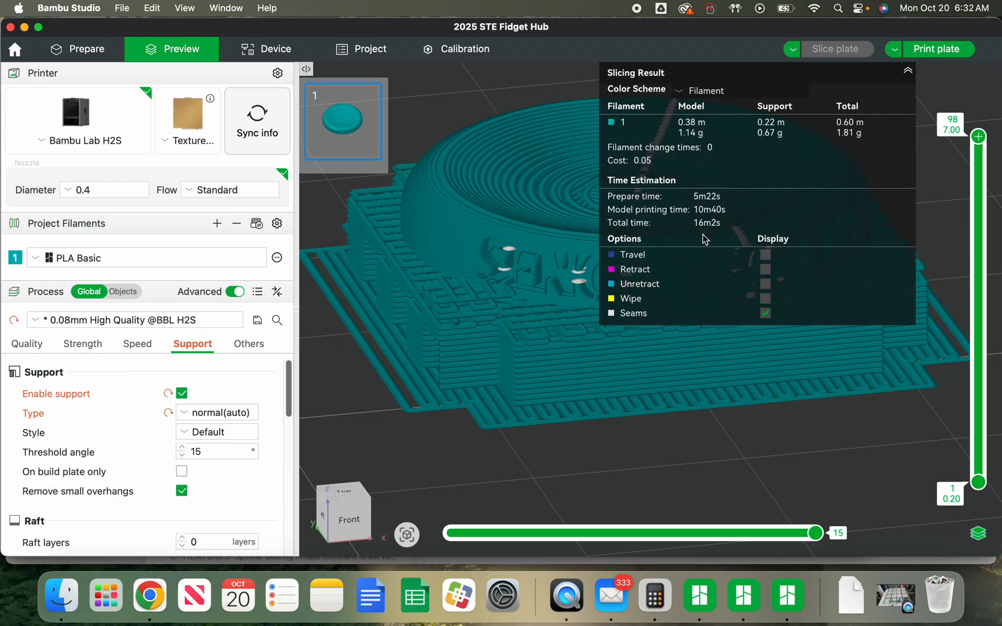
# Step: Return to the plate's preparation view and duplicate the fidget spinner hub so a second copy sits beside it
pyautogui.click(908, 71)
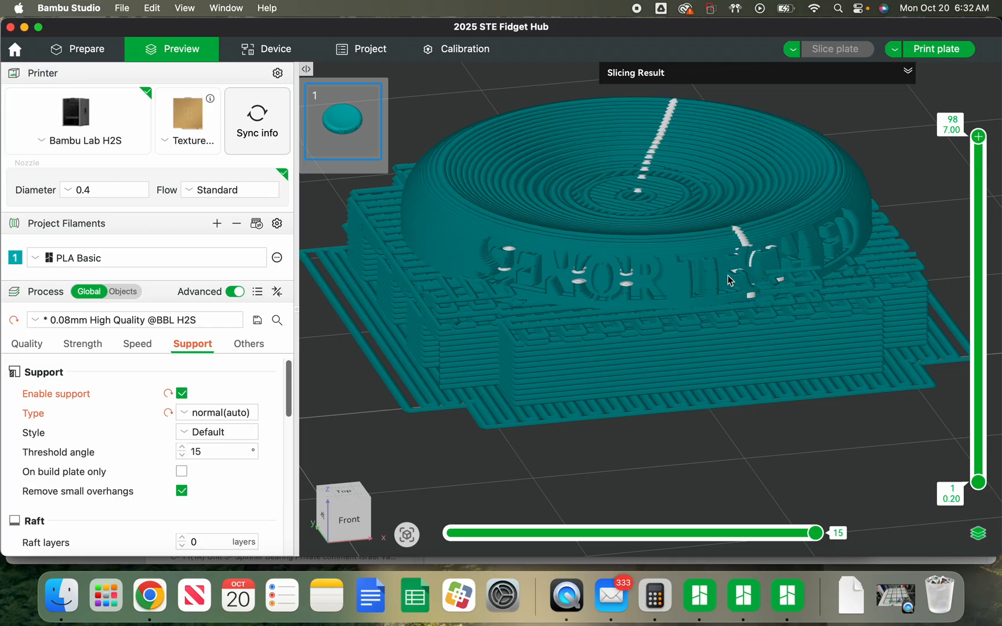
pyautogui.scroll(-5, 558, 284)
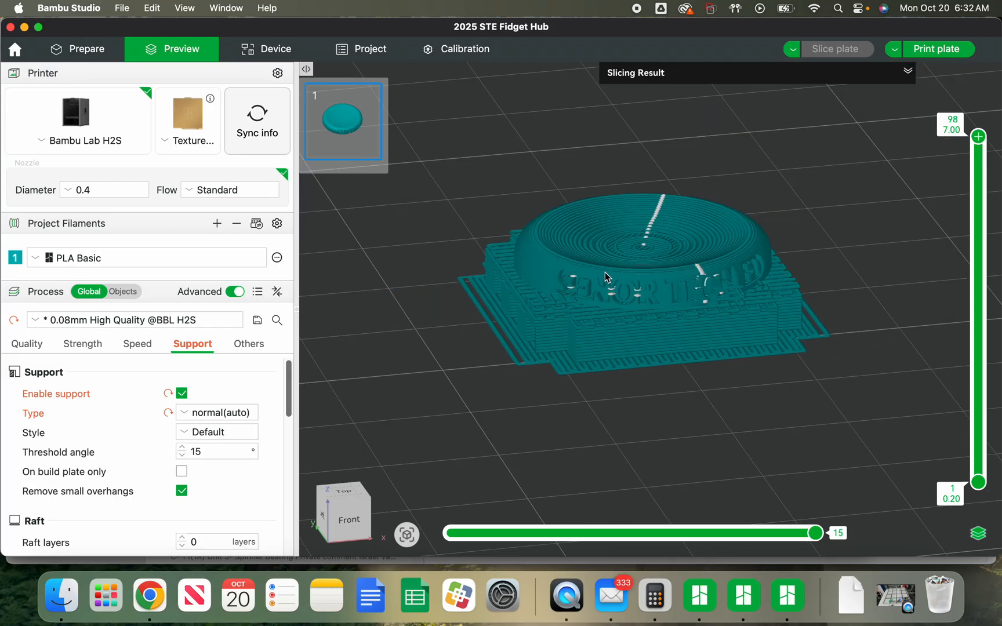
pyautogui.click(85, 50)
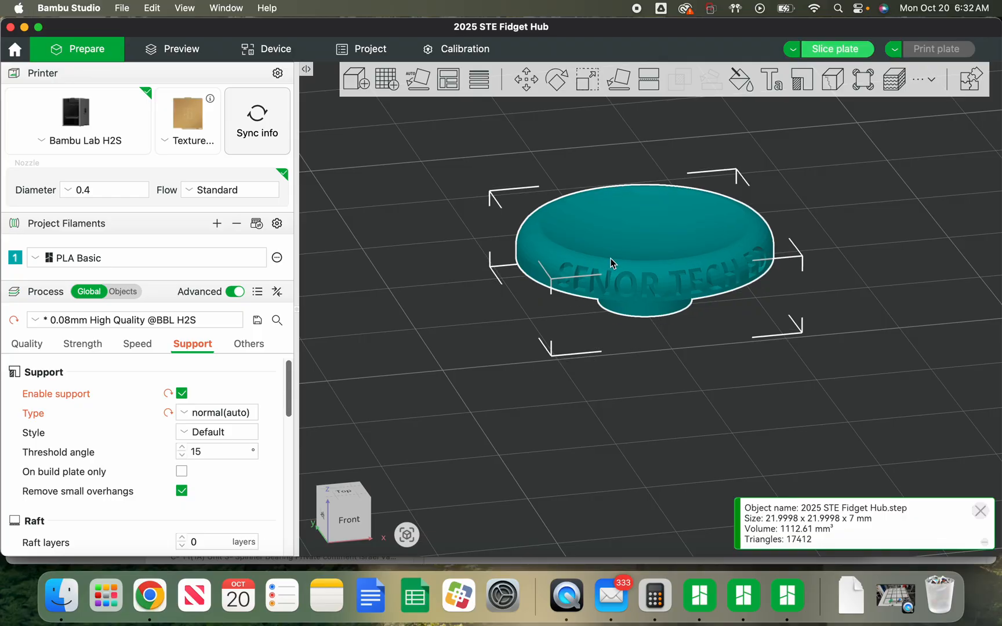
pyautogui.press('super+c')
pyautogui.press('super+v')
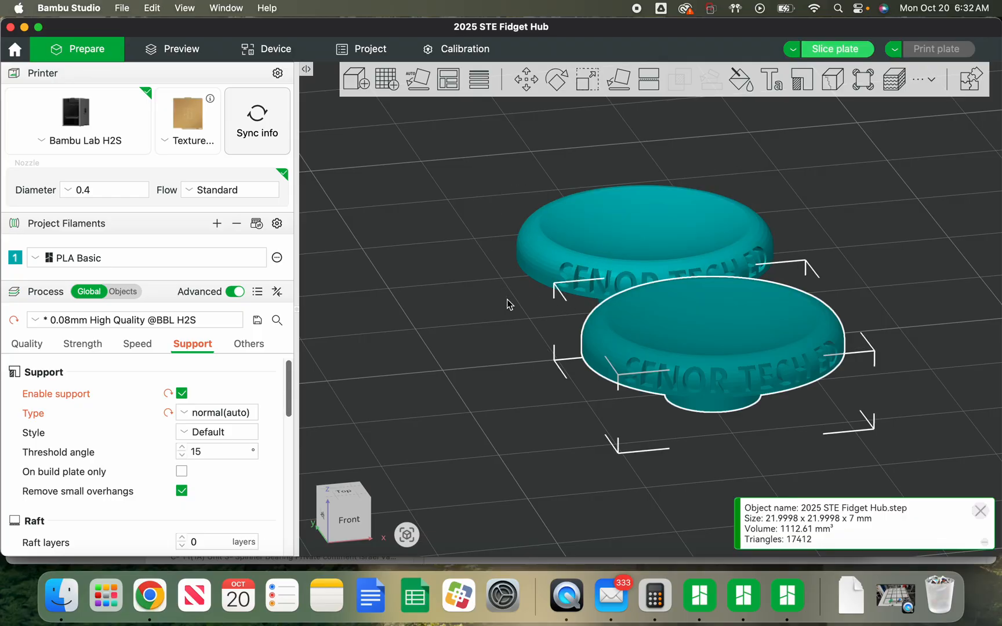
# Step: Slice the plate with both hubs and collapse the slicing result summary to expose the sliced models
pyautogui.click(832, 51)
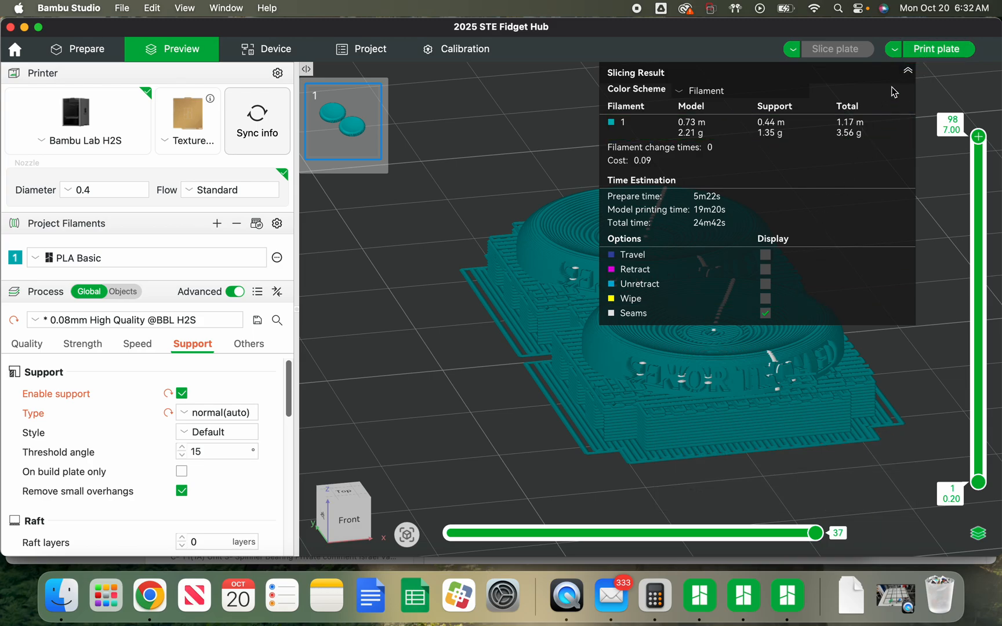
pyautogui.click(909, 70)
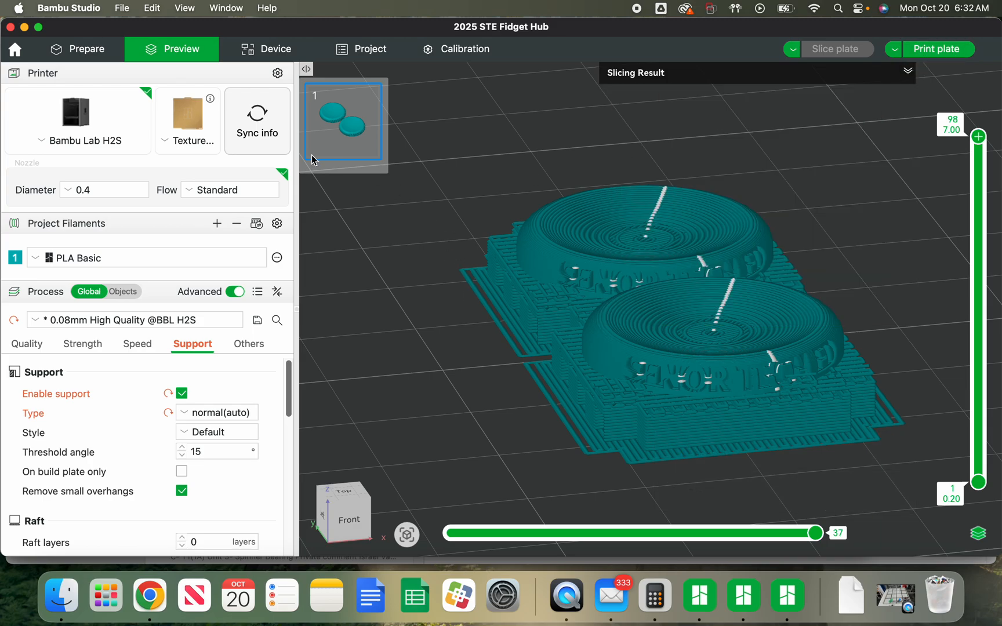
# Step: Start saving the sliced two-hub project as a separate project file
pyautogui.click(121, 9)
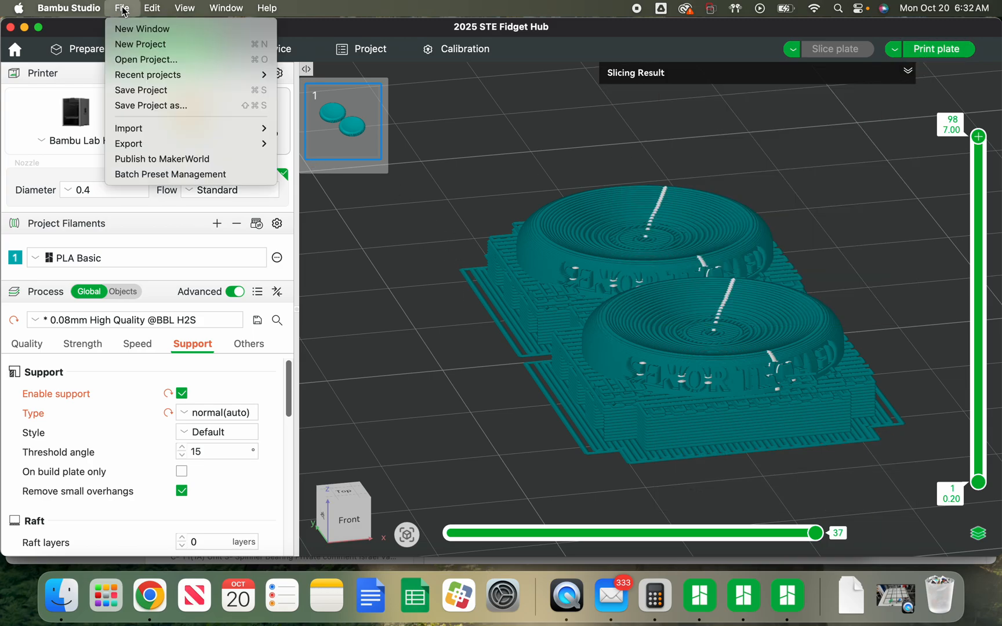
pyautogui.click(141, 106)
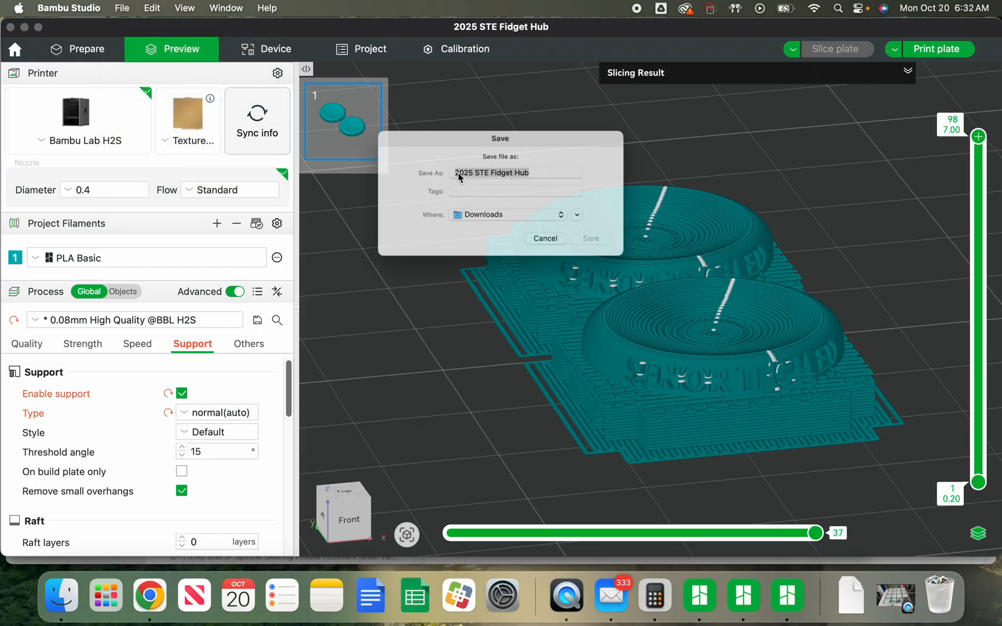